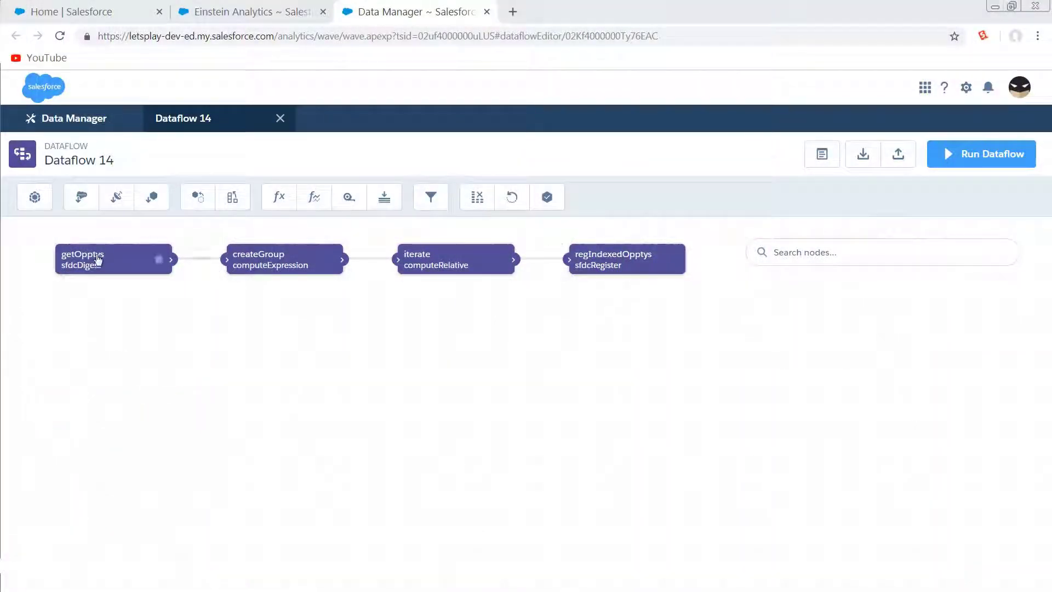
Check the createGroup node's Text computed field 'all' (SAQL "all") and save the node.
mouse_move(98, 271)
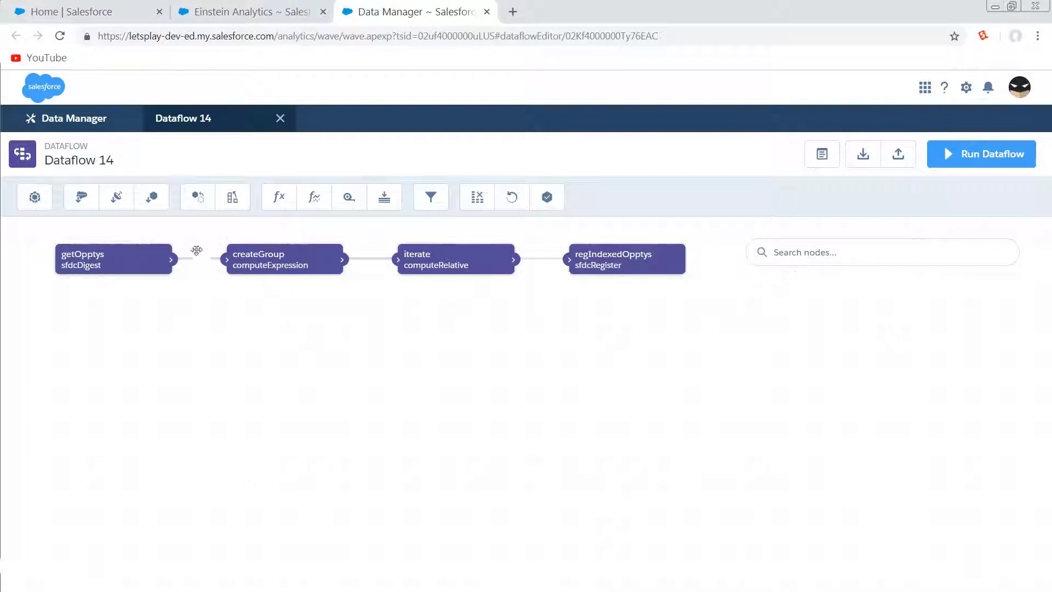
left_click(266, 269)
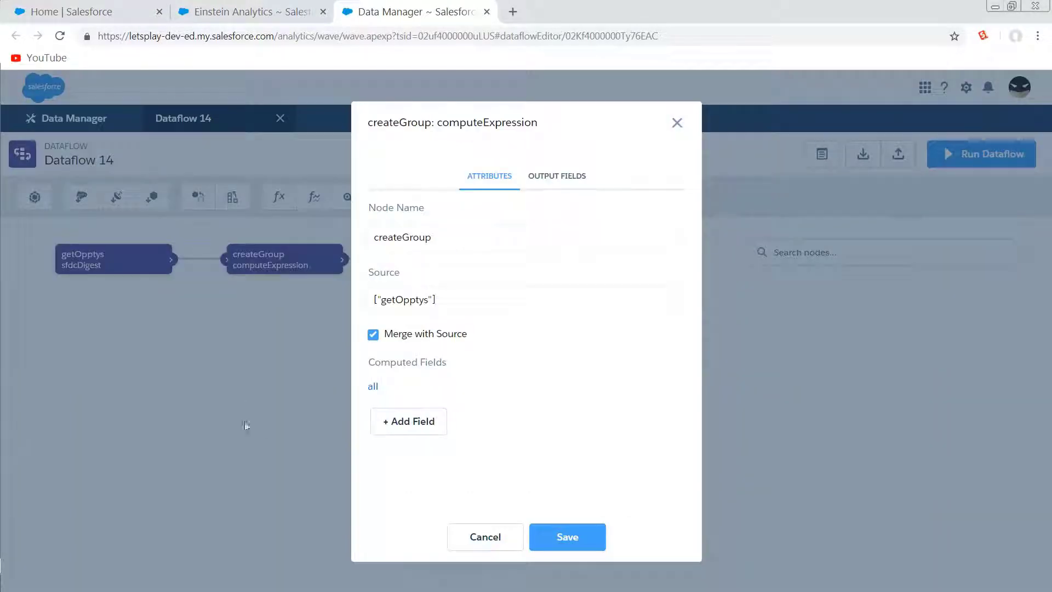
left_click(373, 387)
left_click_drag(403, 433, 342, 429)
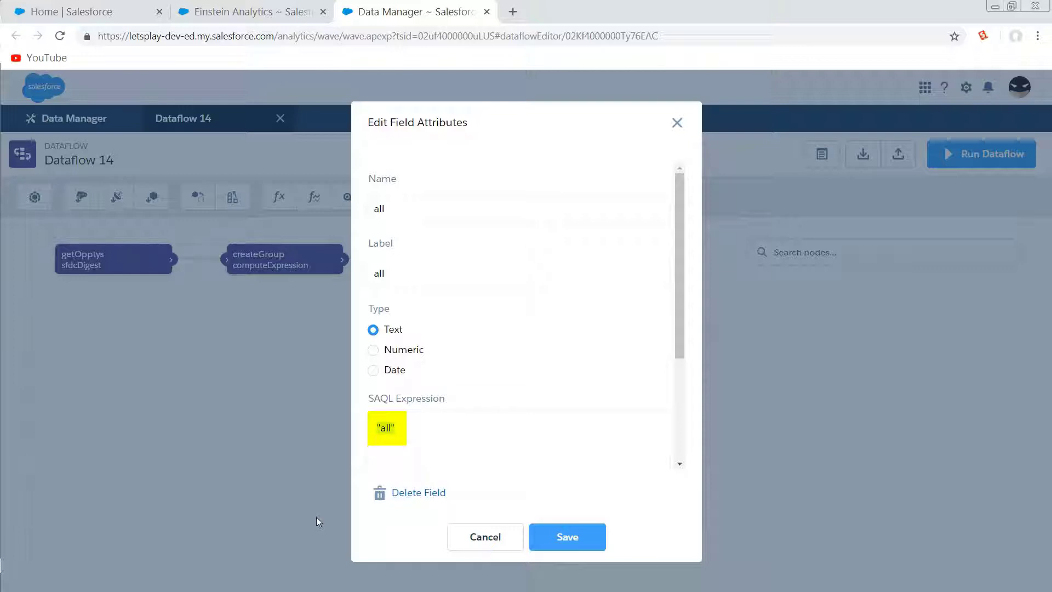
left_click(573, 549)
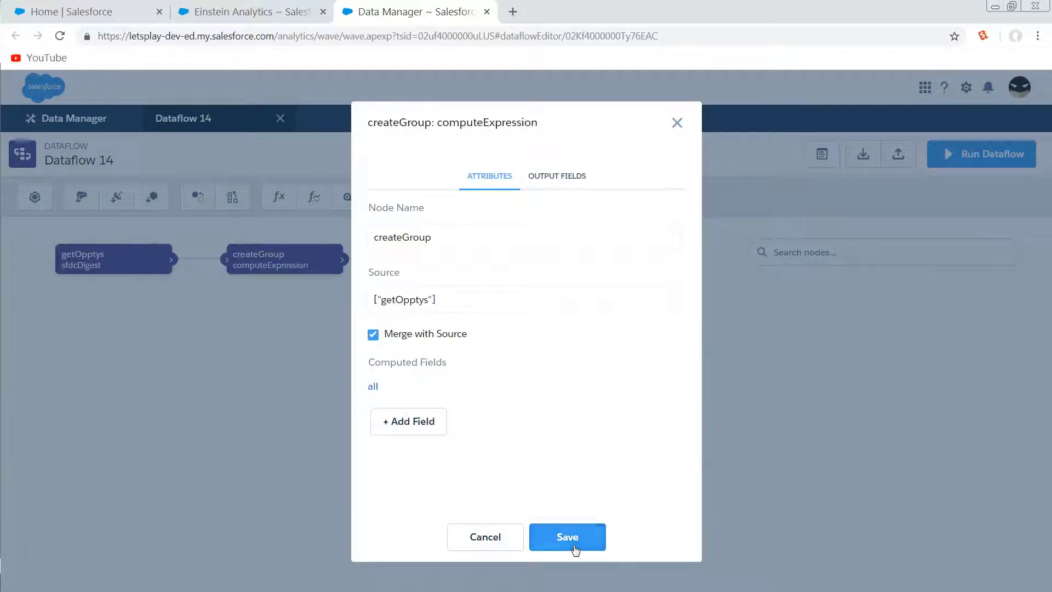
left_click(567, 536)
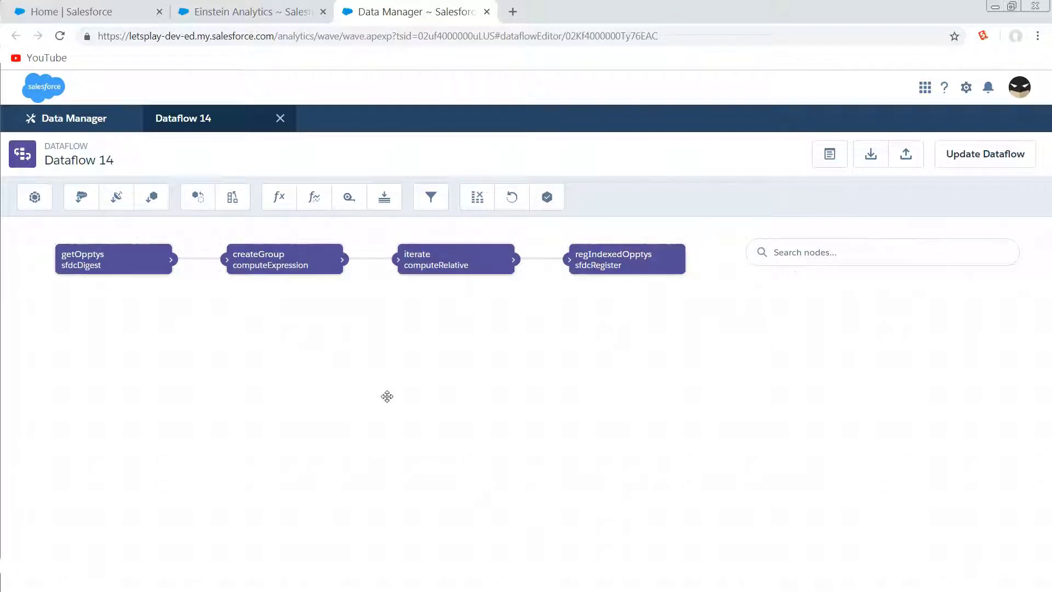
left_click(441, 270)
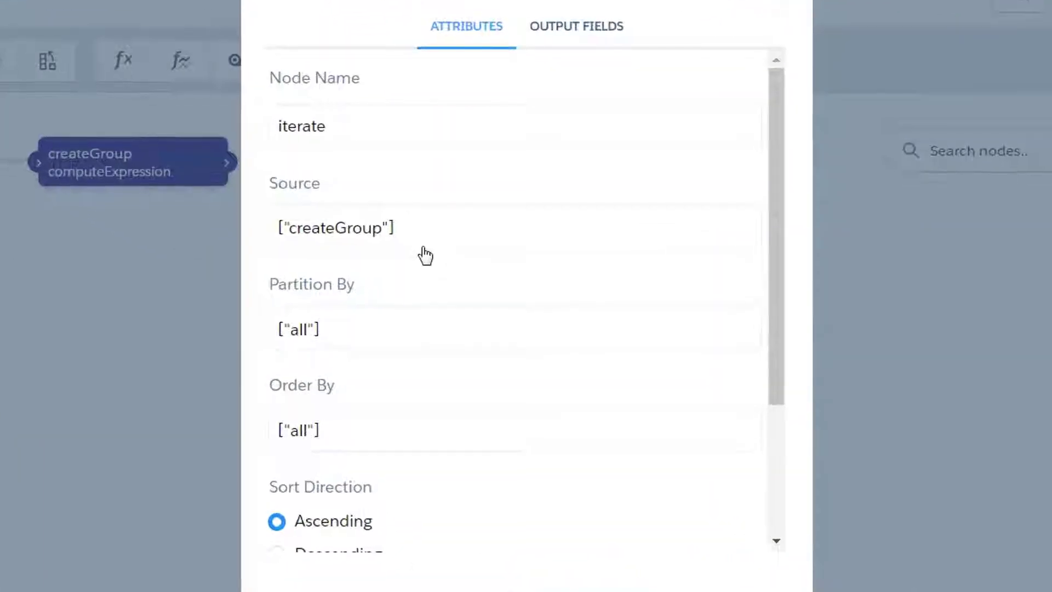
left_click(432, 331)
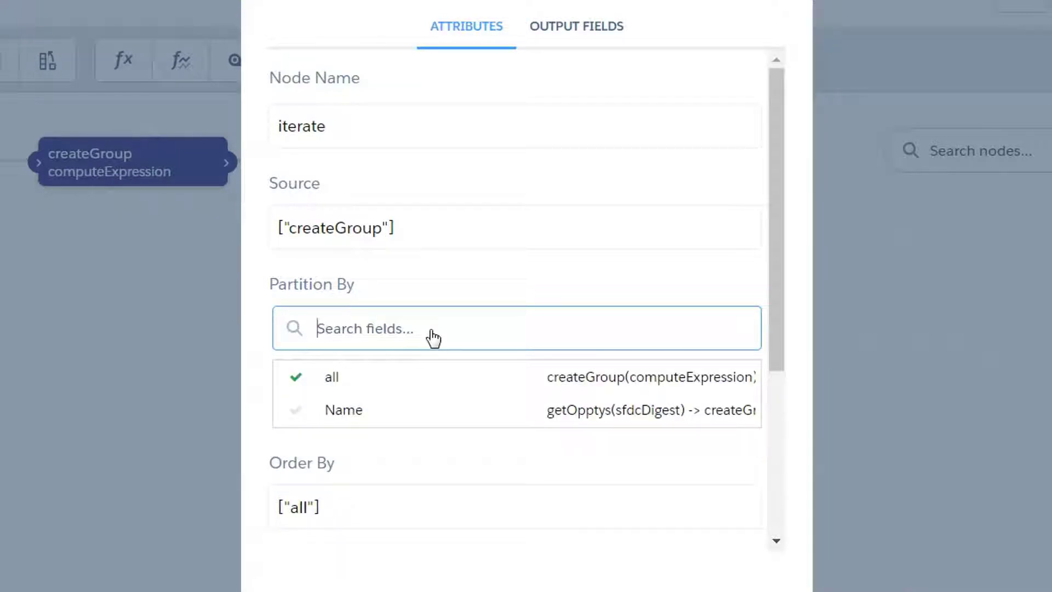
left_click_drag(781, 216, 775, 423)
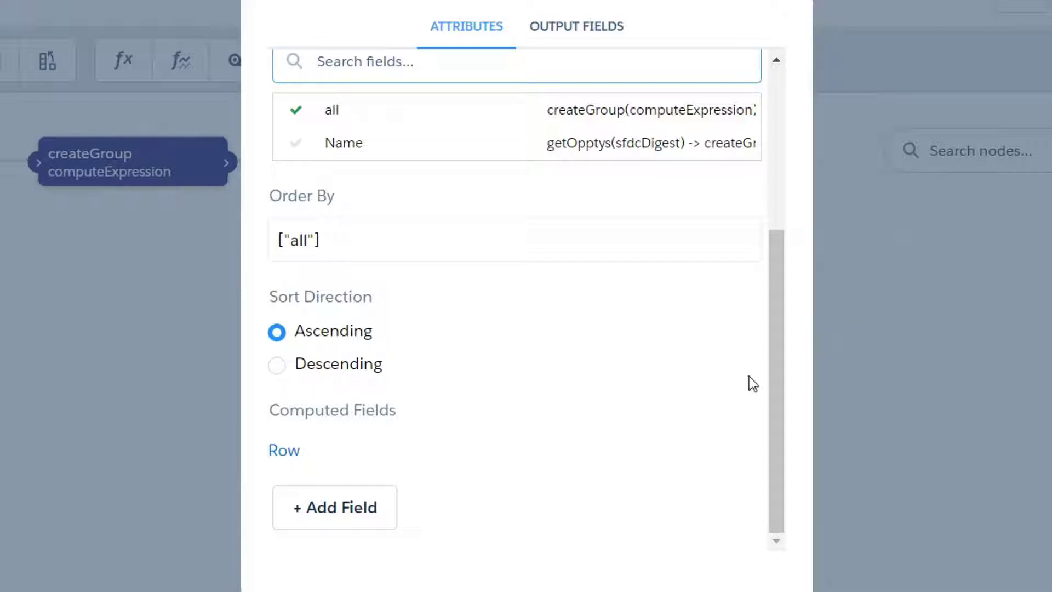
Switch the Row field's expression type to Source Field and back to SAQL, keeping previous(Row) + 1.
left_click(284, 456)
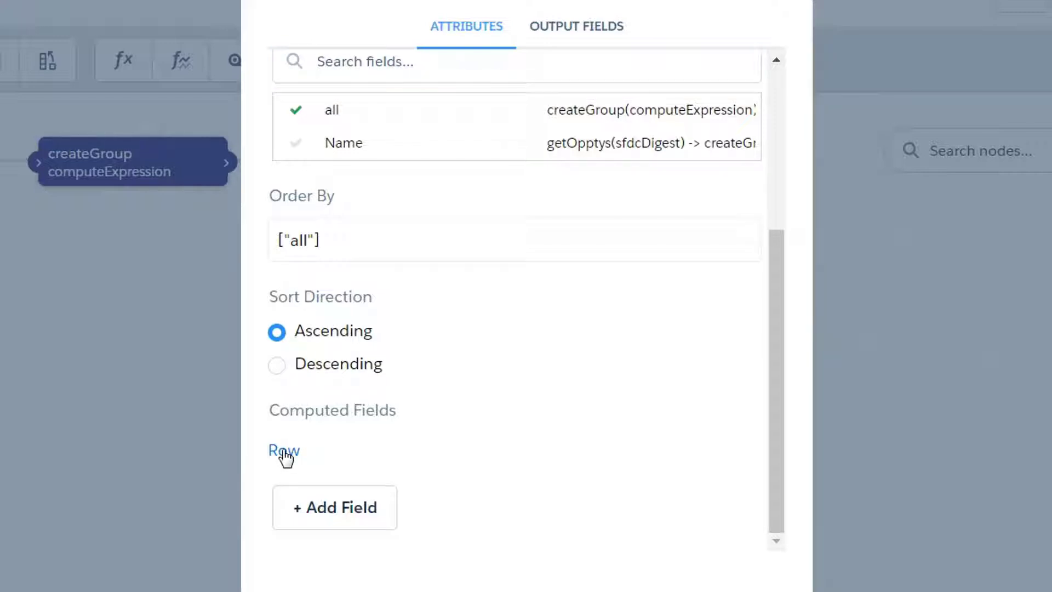
left_click(488, 406)
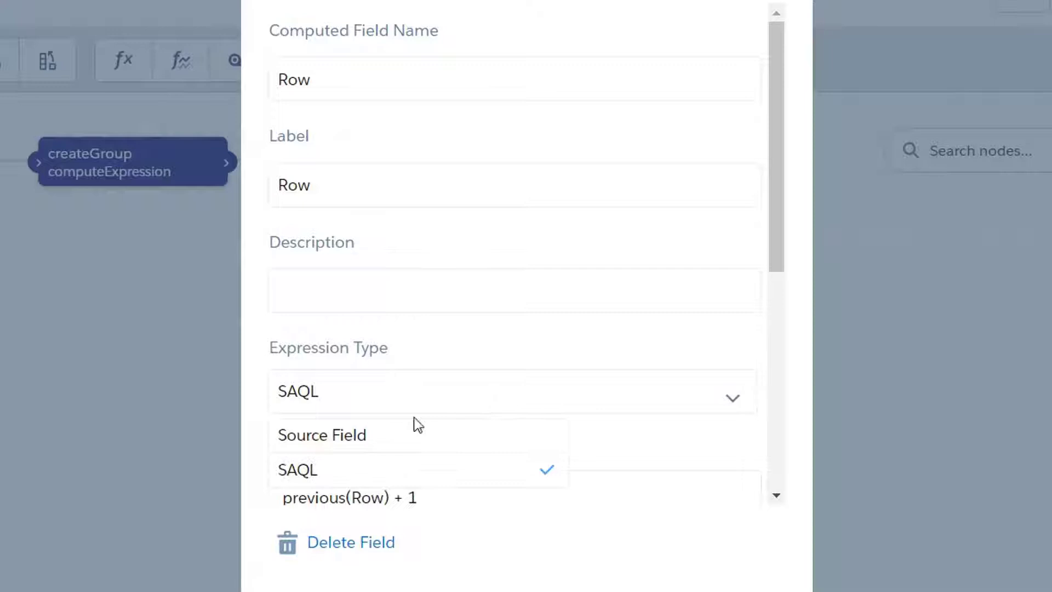
left_click(408, 436)
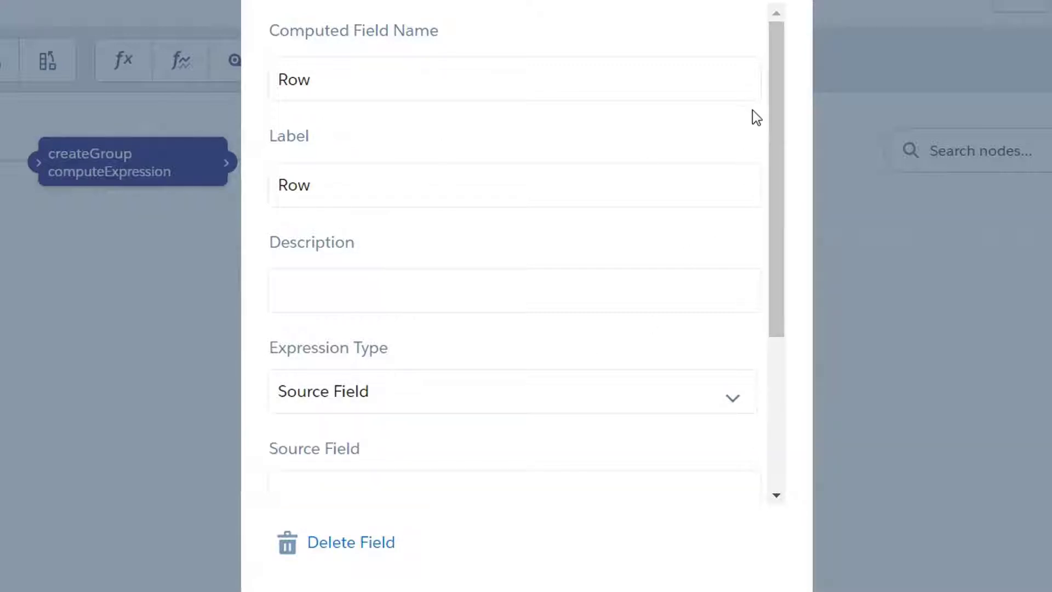
left_click_drag(778, 101, 805, 256)
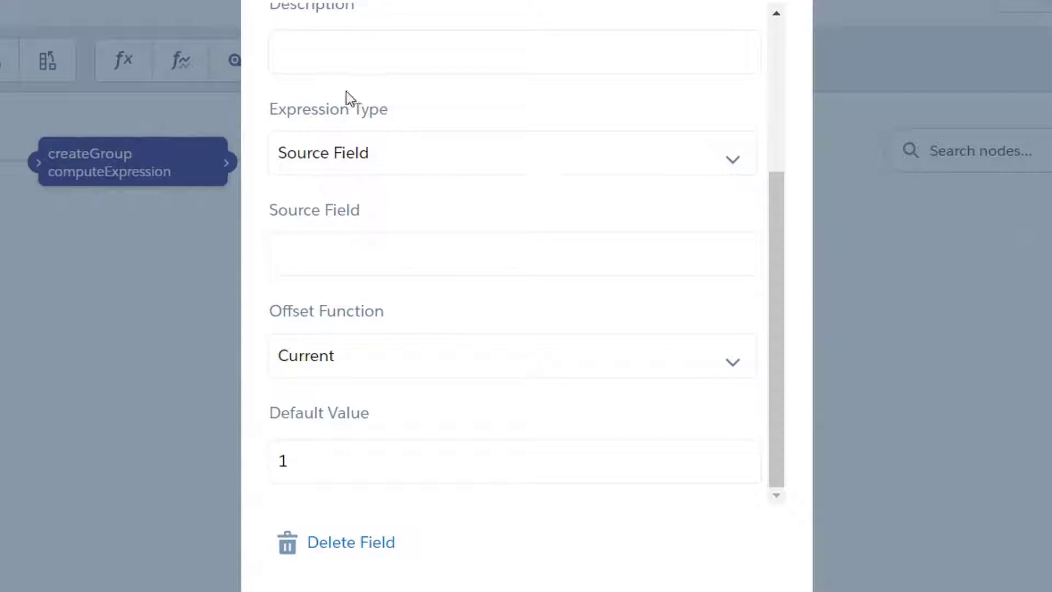
left_click(352, 168)
left_click(322, 239)
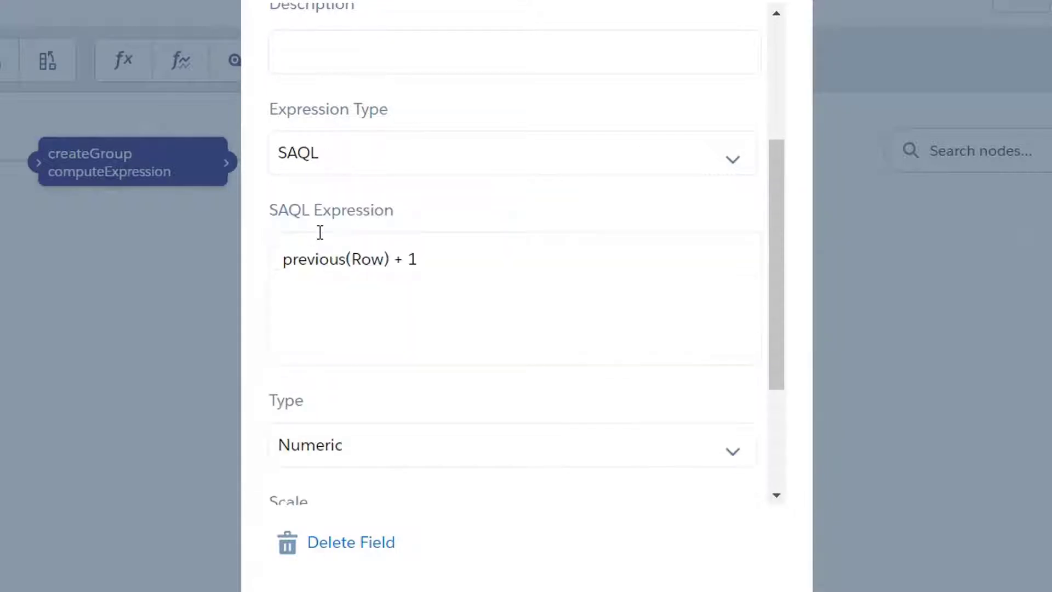
left_click_drag(507, 270, 210, 271)
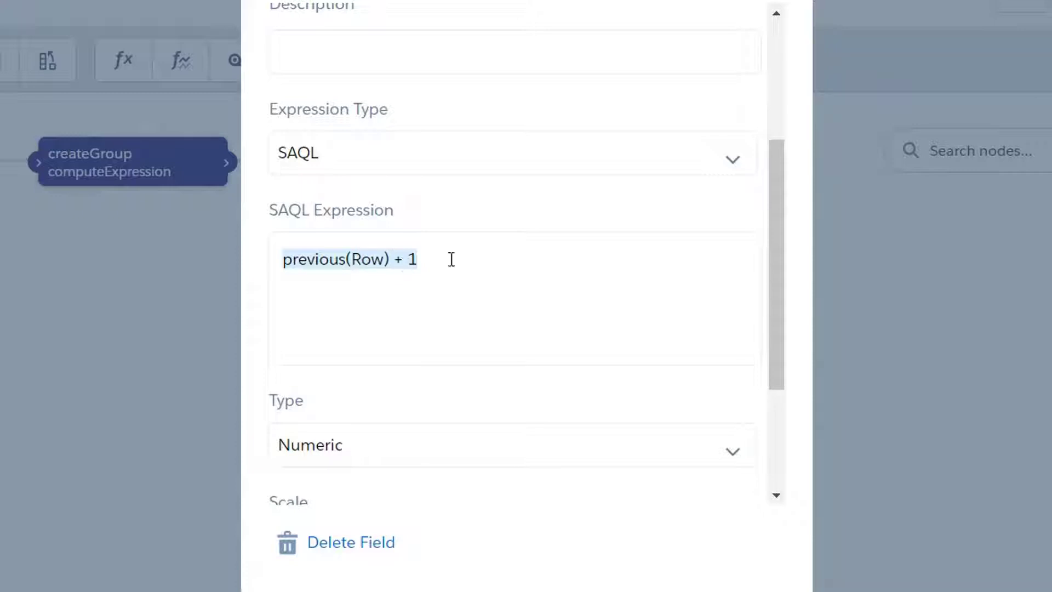
left_click(476, 265)
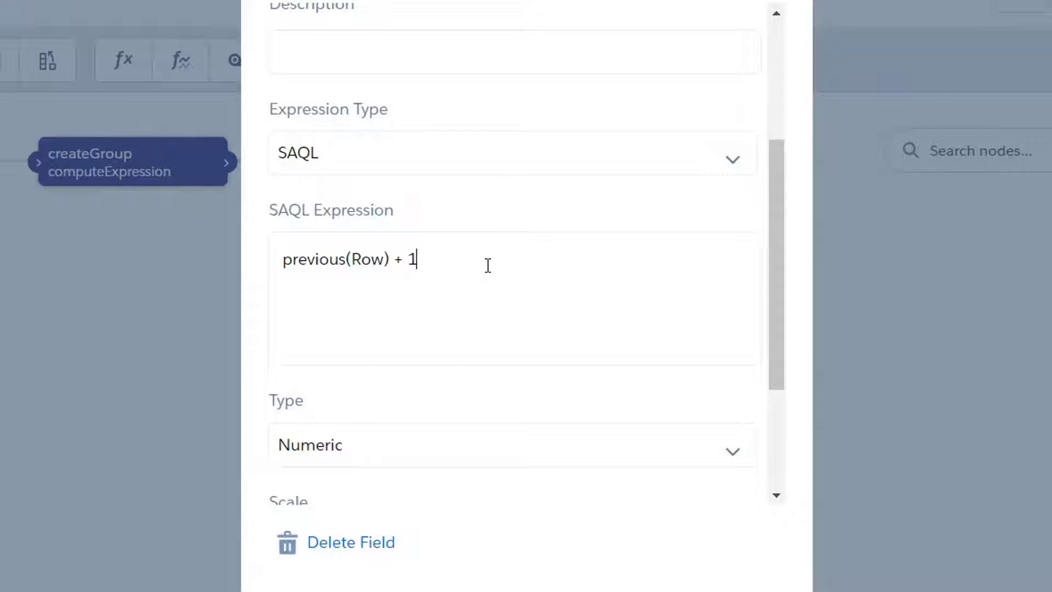
scroll(487, 265, "down", 3)
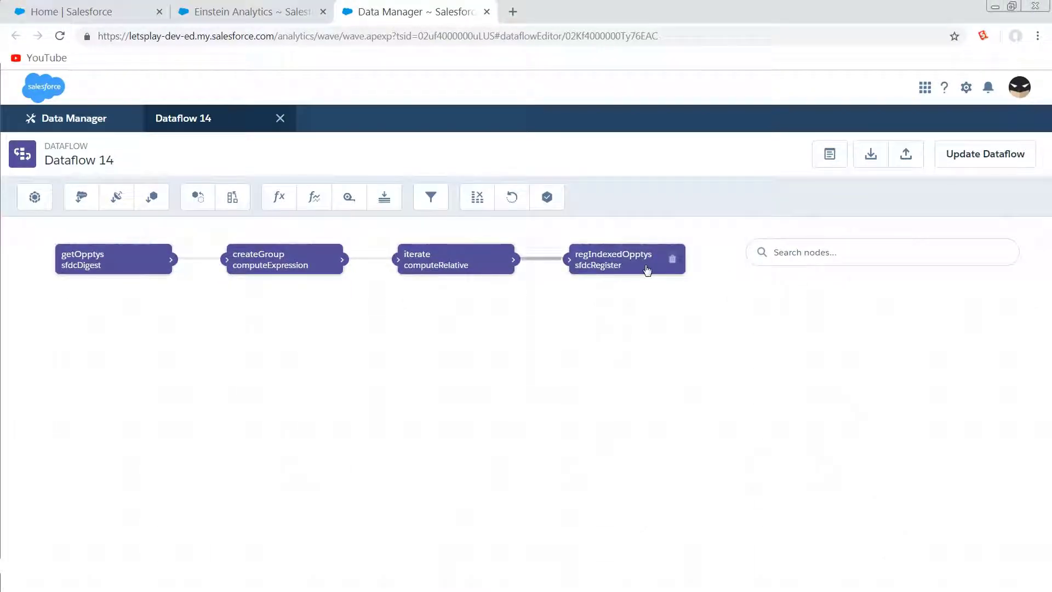
Update Dataflow 14, confirming the overwrite, and start a dataflow run.
left_click(1016, 159)
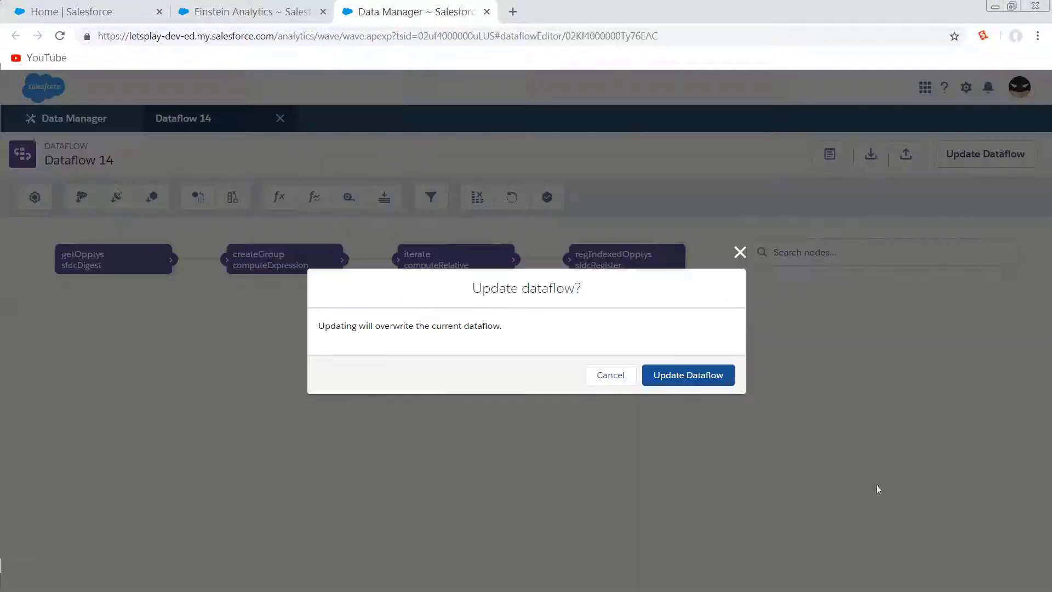
left_click(691, 375)
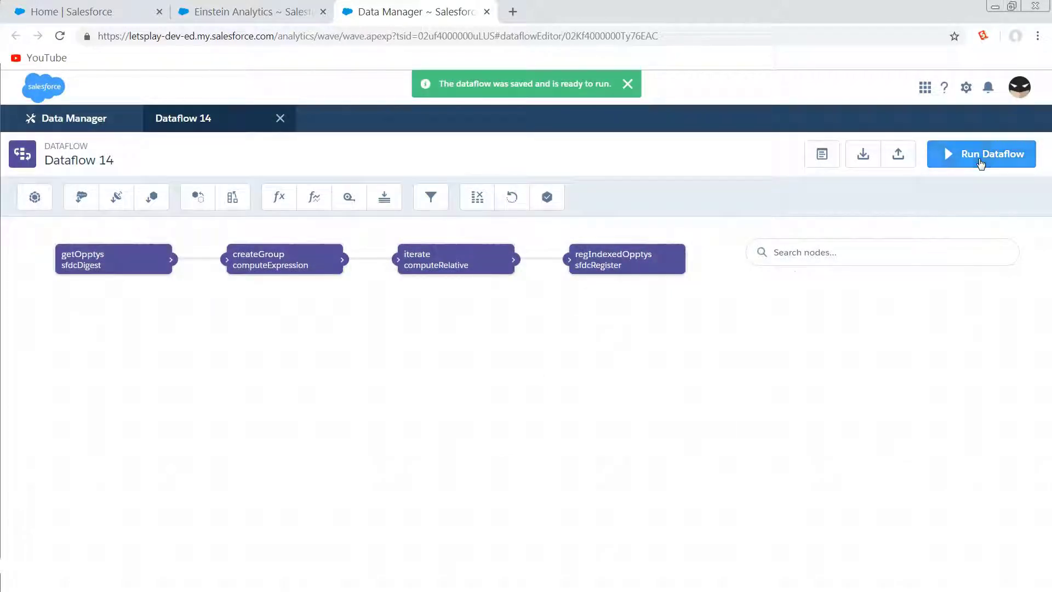
left_click(980, 160)
Refresh the Data Monitor until the job shows Successful, then return to Analytics Studio.
left_click(688, 383)
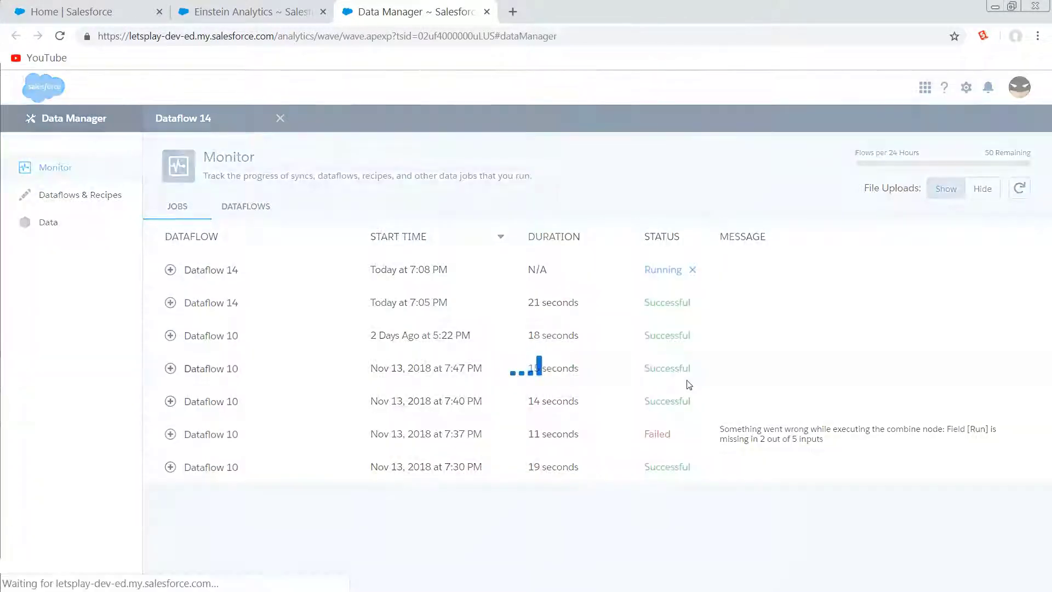
left_click(1020, 189)
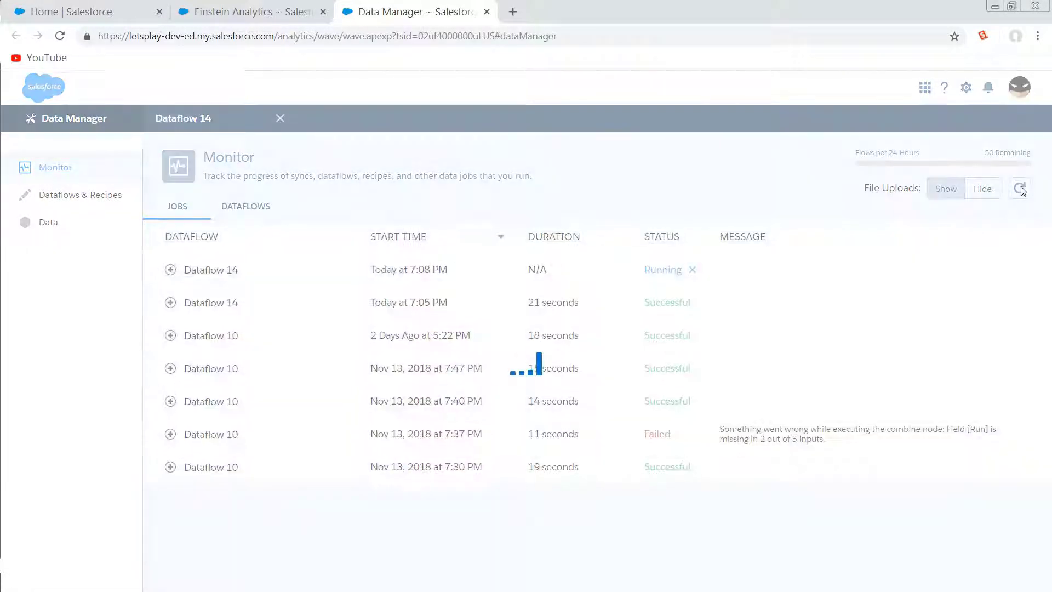
left_click(1020, 188)
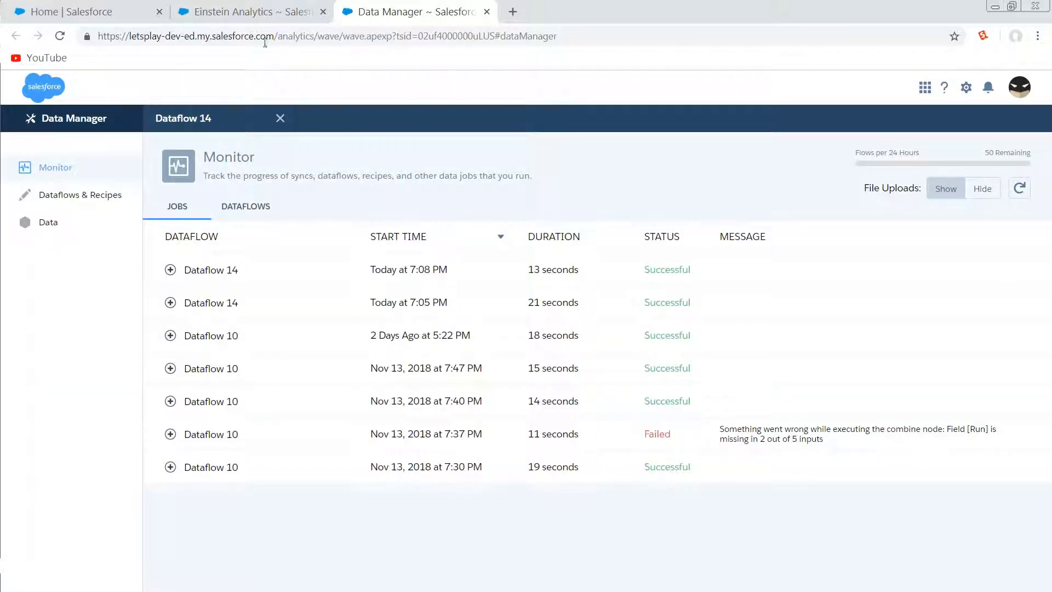
left_click(268, 12)
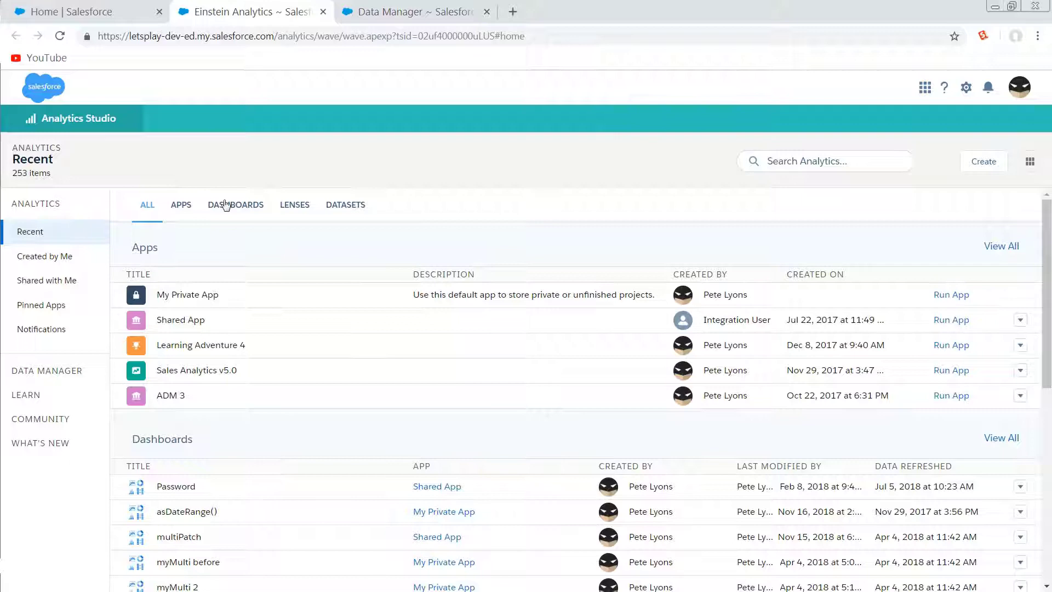
Open the Indexed Opptys dataset in a new lens with bars grouped by Opportunity ID.
left_click(337, 205)
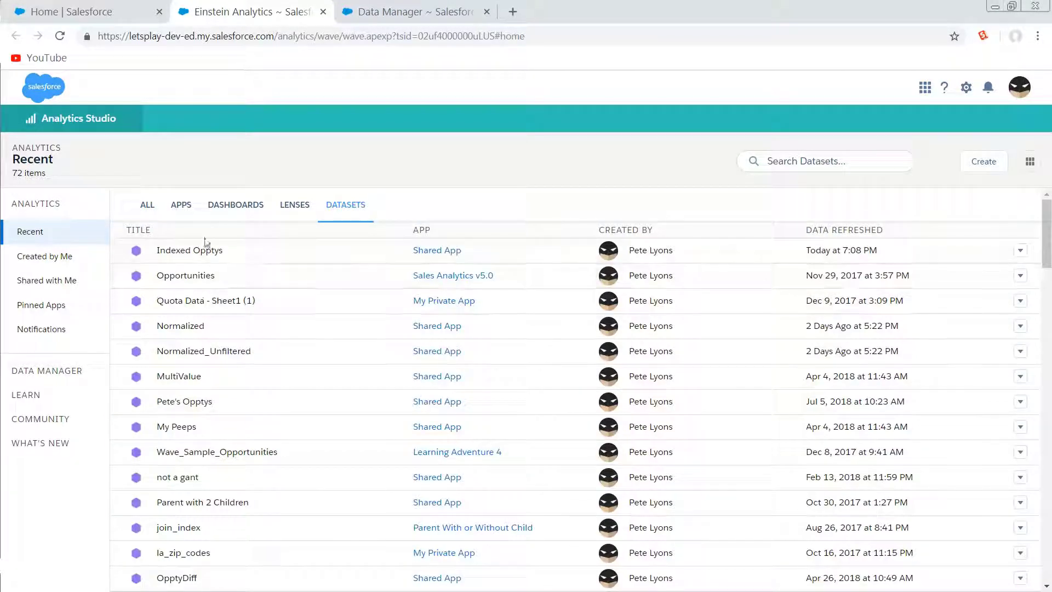
left_click(202, 248)
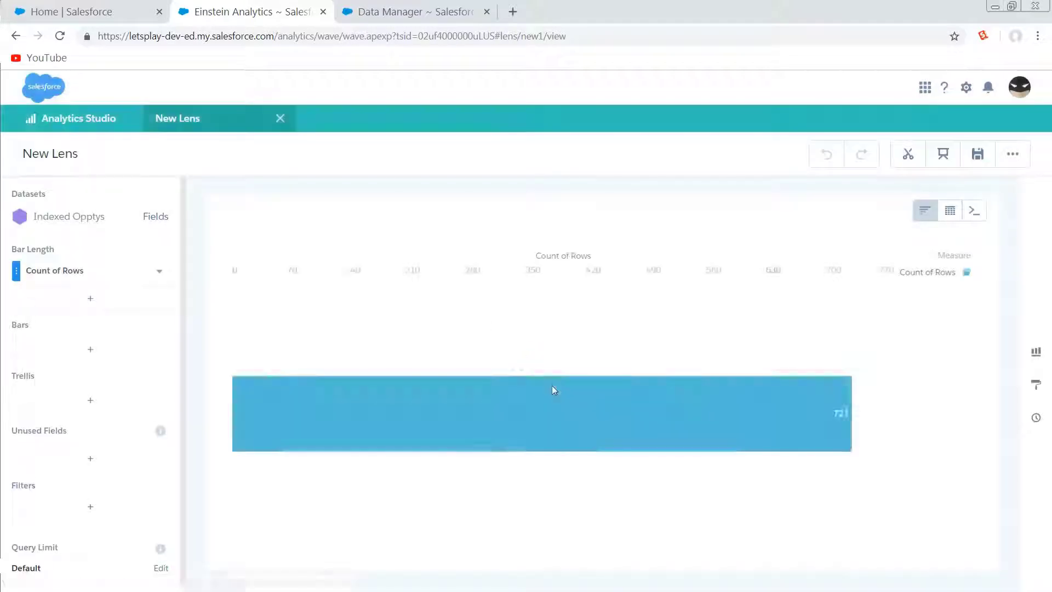
left_click(61, 350)
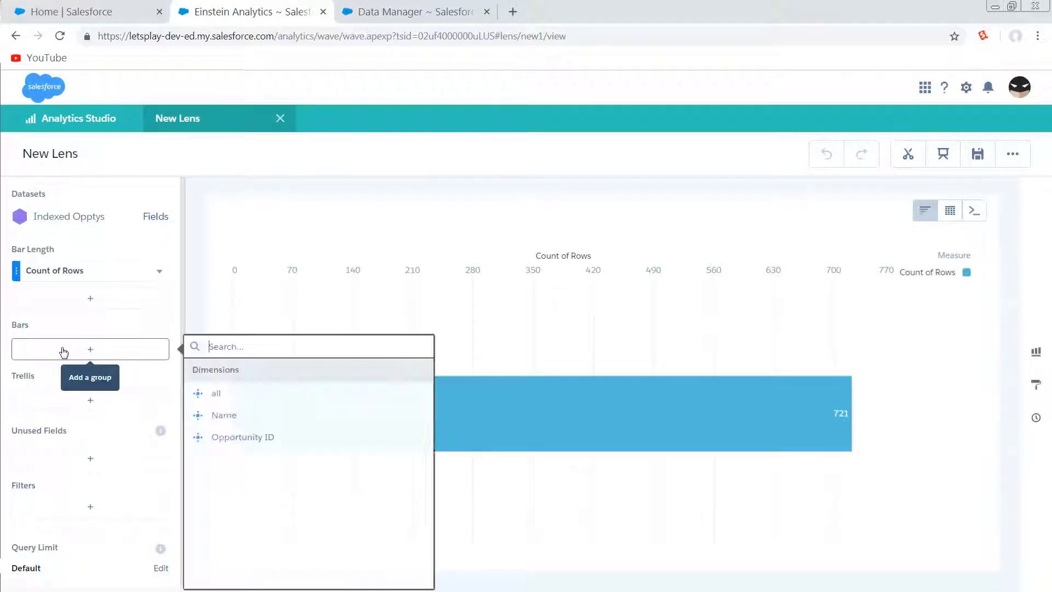
left_click(223, 438)
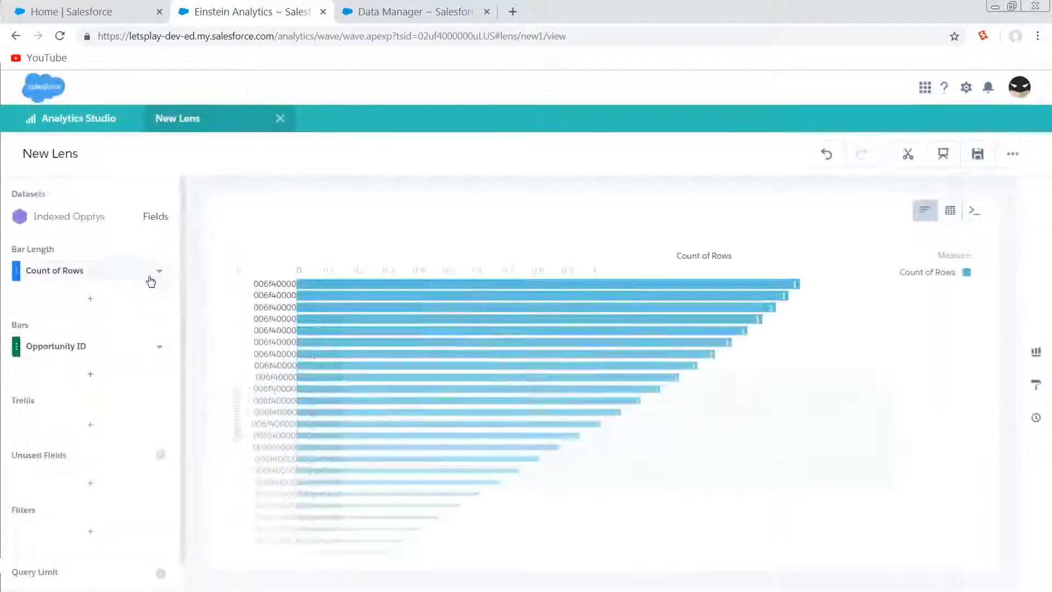
Set bar length to Sum of Row and scroll down to the last bar, 720.
left_click(132, 269)
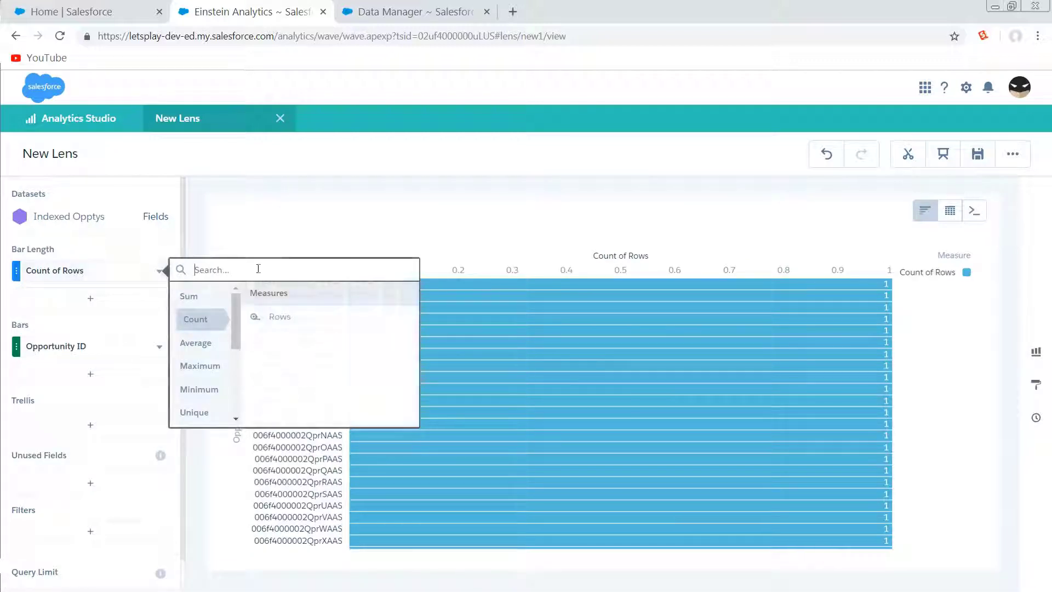
left_click(296, 318)
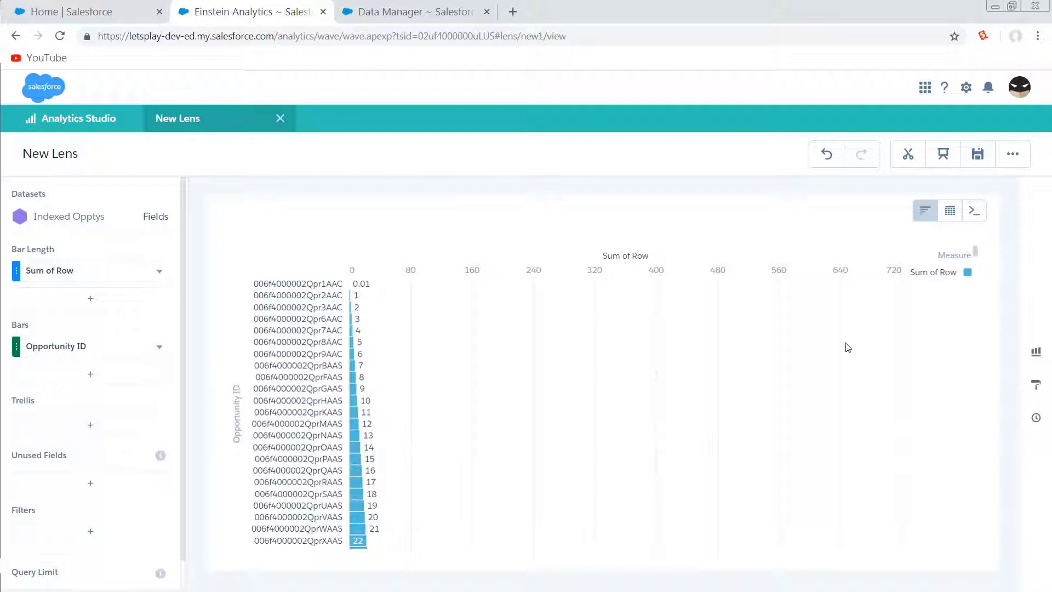
scroll(846, 347, "down", 10)
scroll(845, 343, "down", 20)
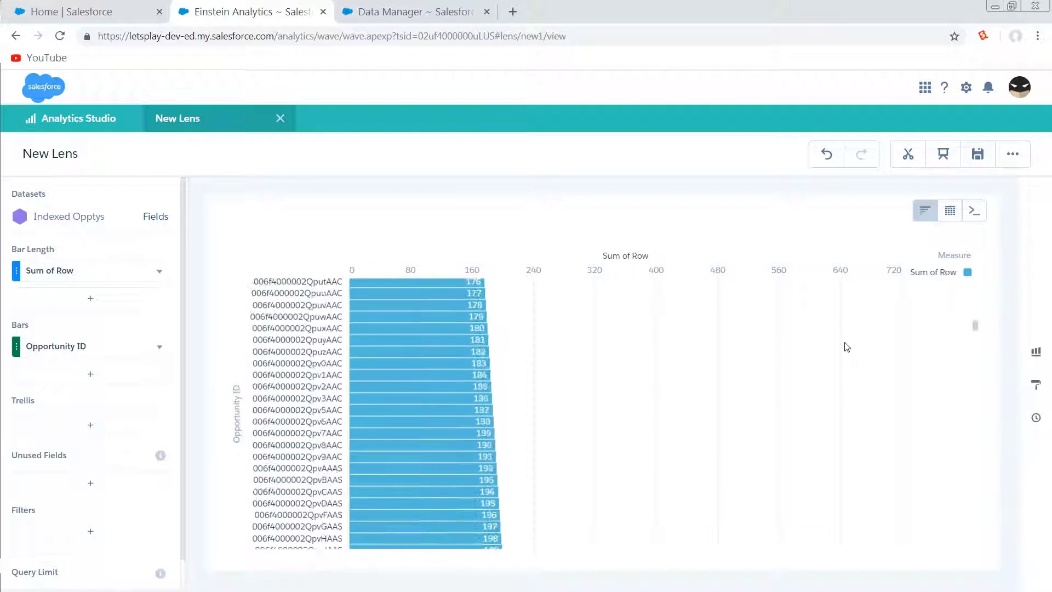
scroll(846, 347, "down", 18)
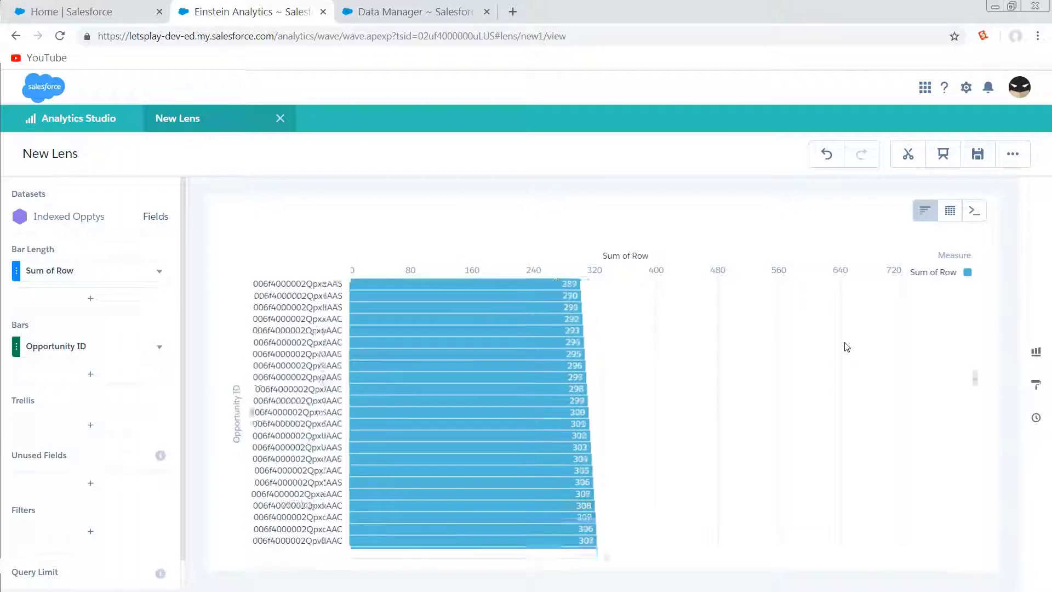
scroll(840, 351, "down", 20)
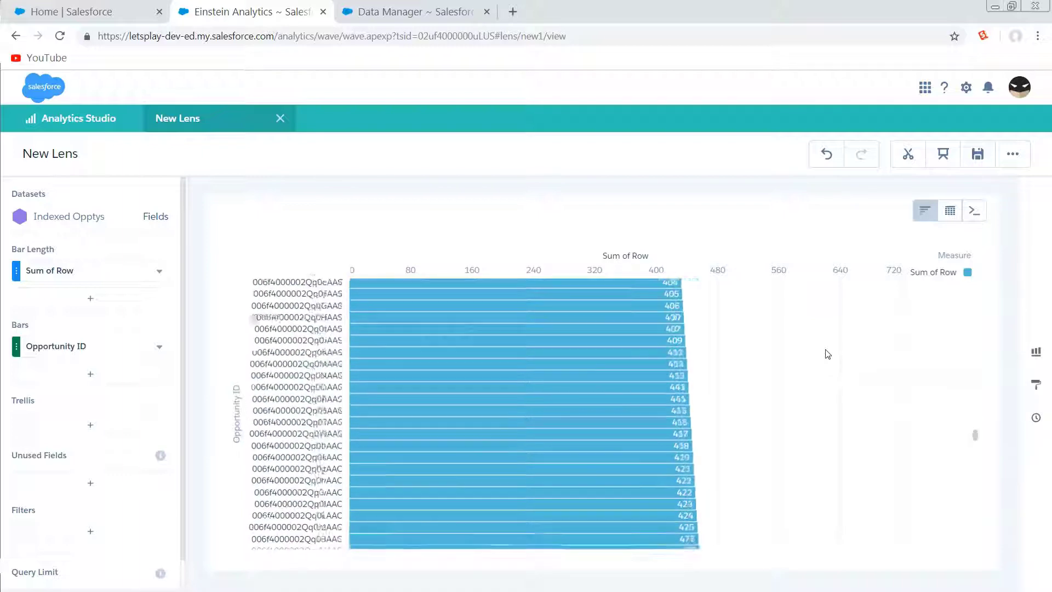
scroll(847, 403, "down", 20)
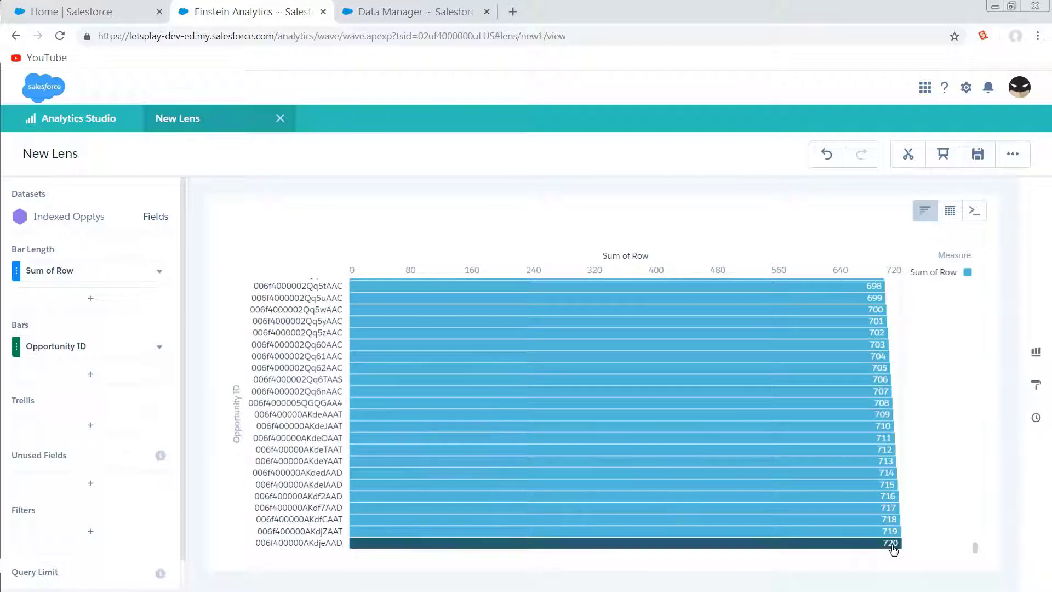
mouse_move(895, 548)
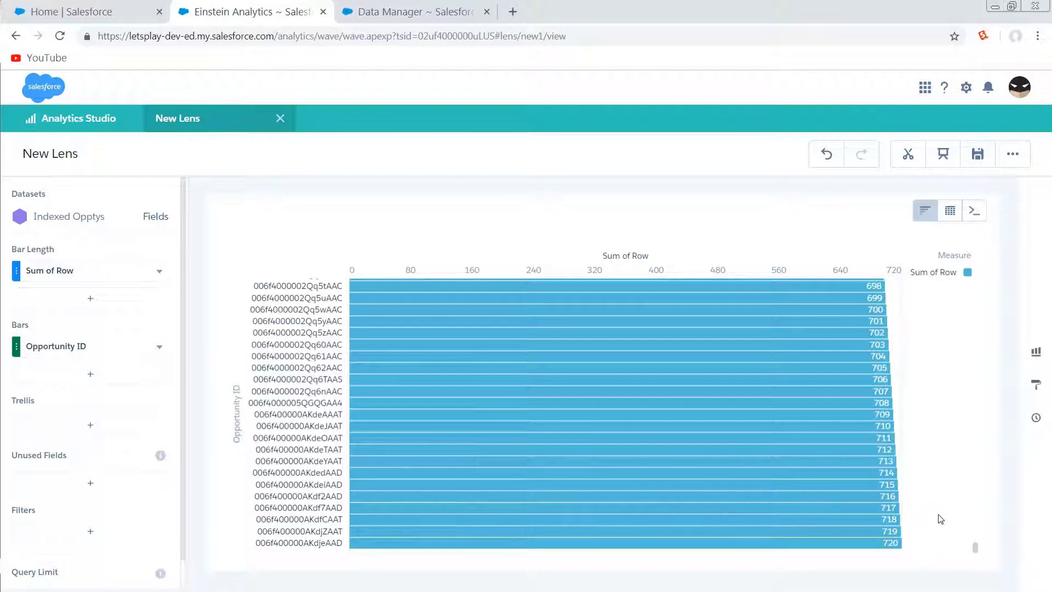